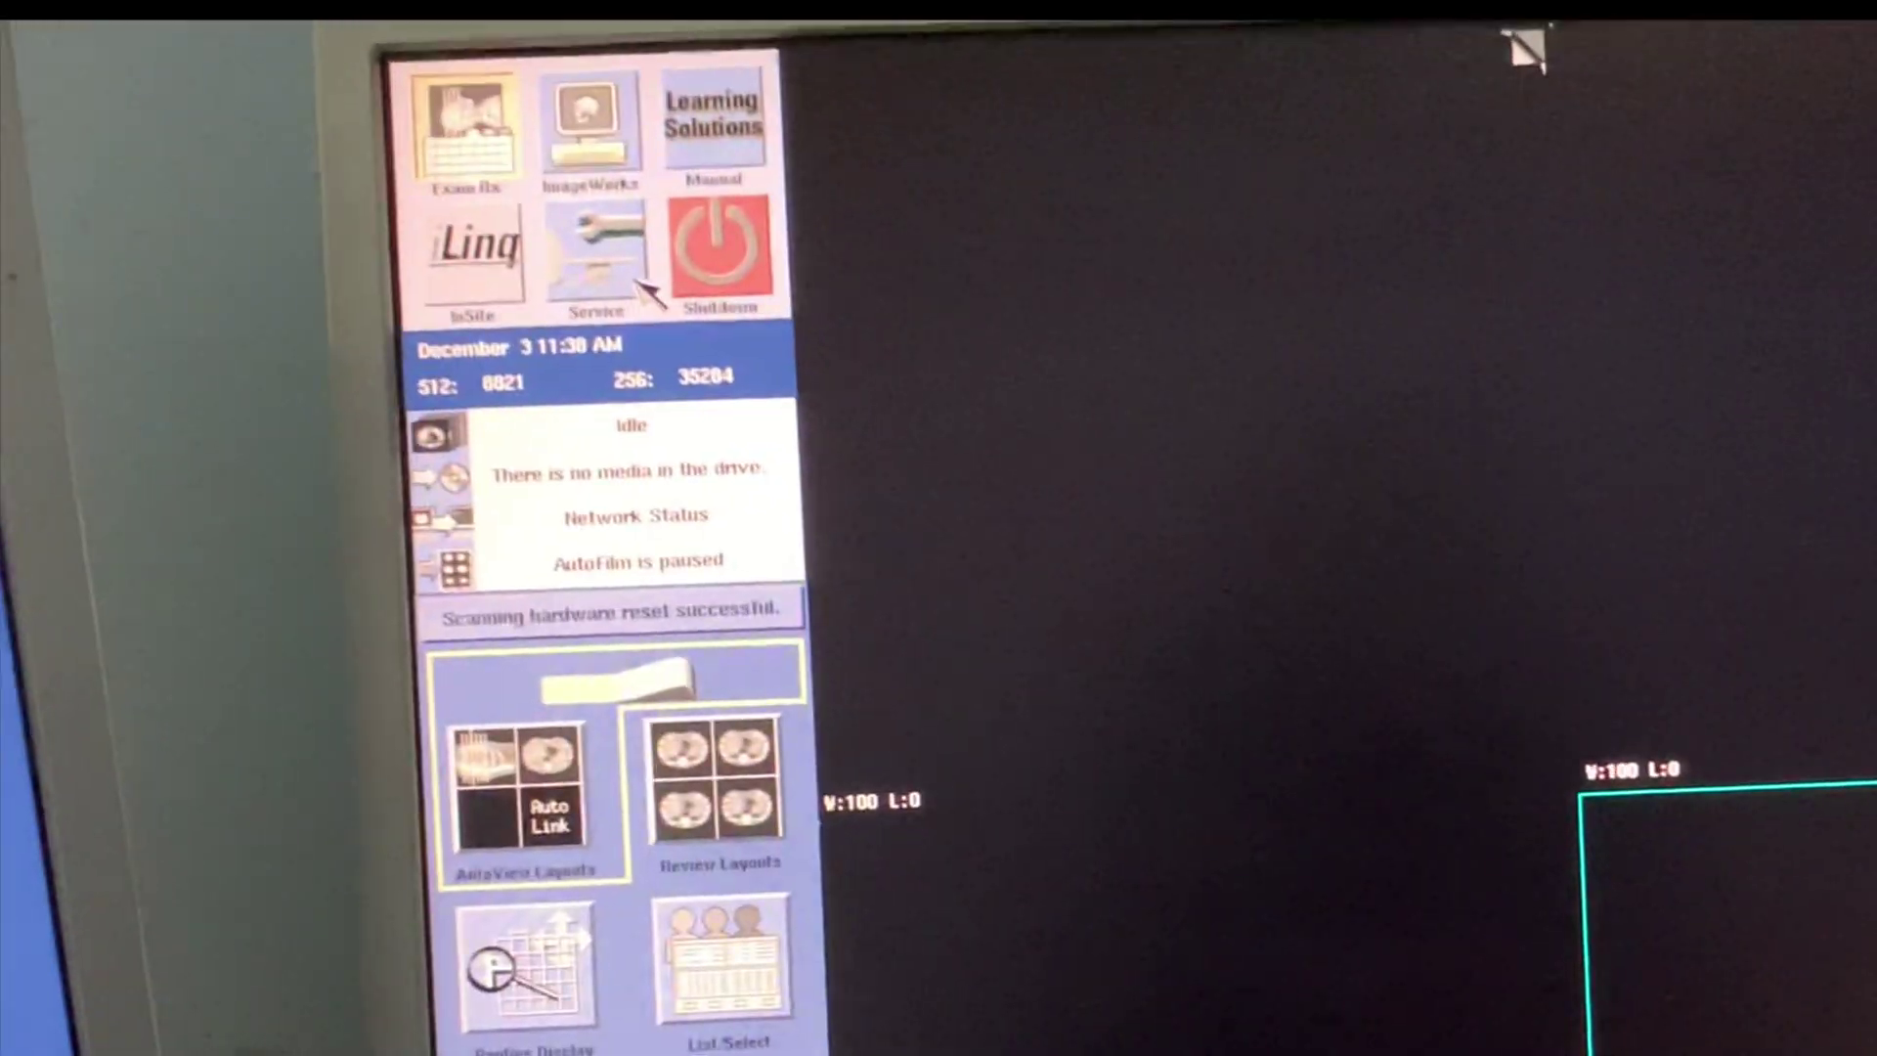
- Launch the Service tools and acknowledge the missing Proprietary Security Key warning
click(633, 276)
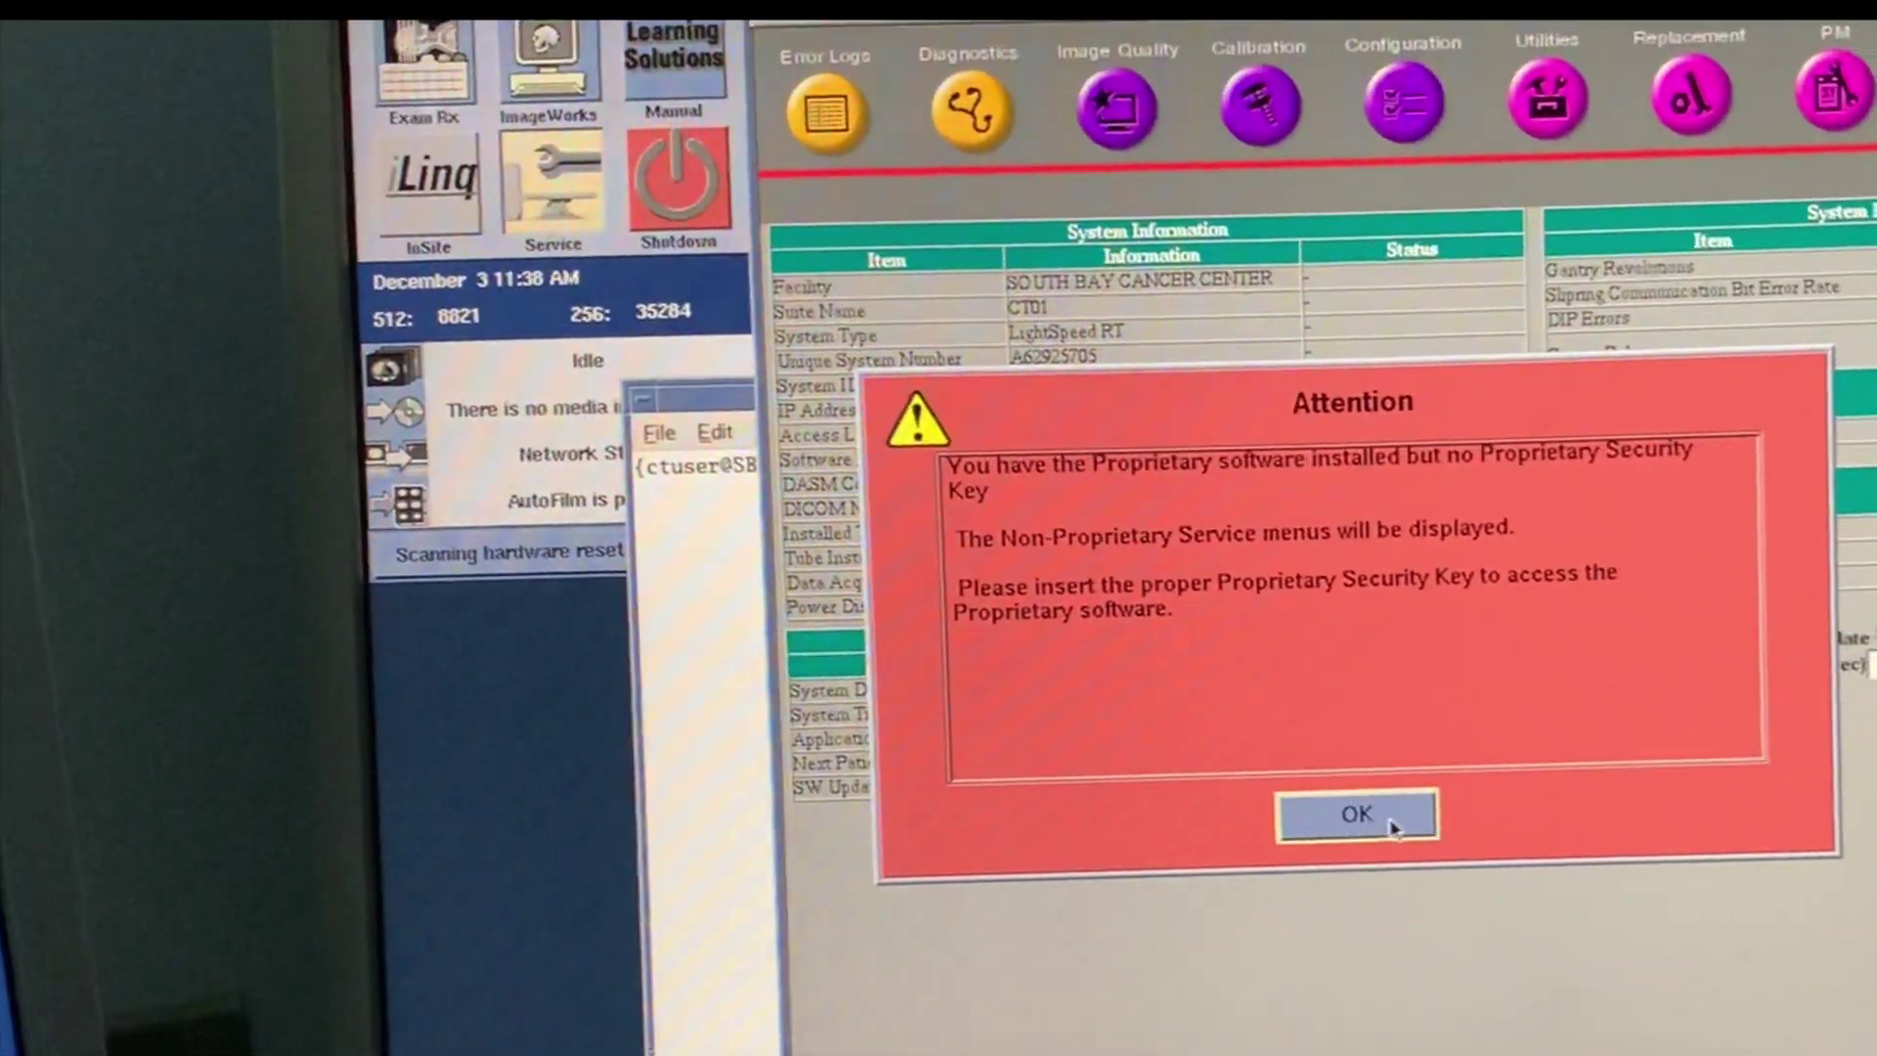
click(1386, 825)
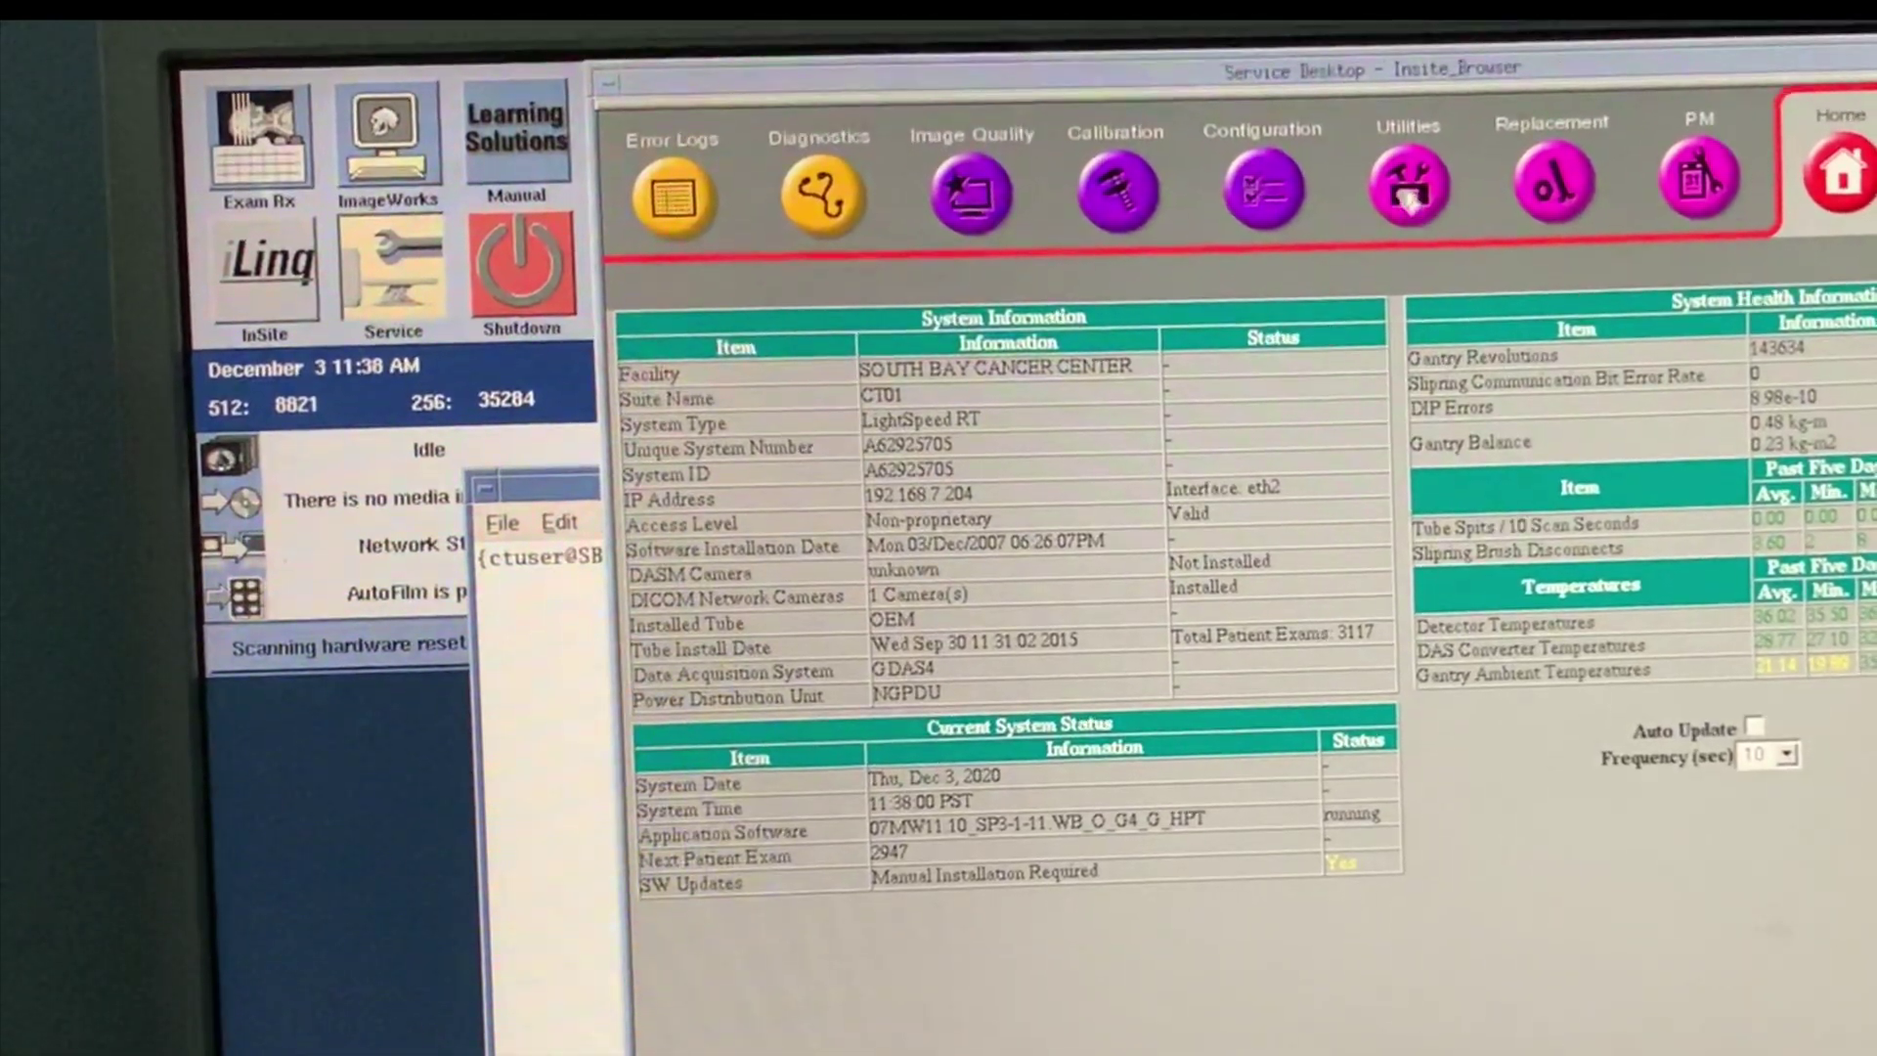
- Show the Utilities tools list, then close the GE CT Service Desktop window from its window menu
click(1408, 272)
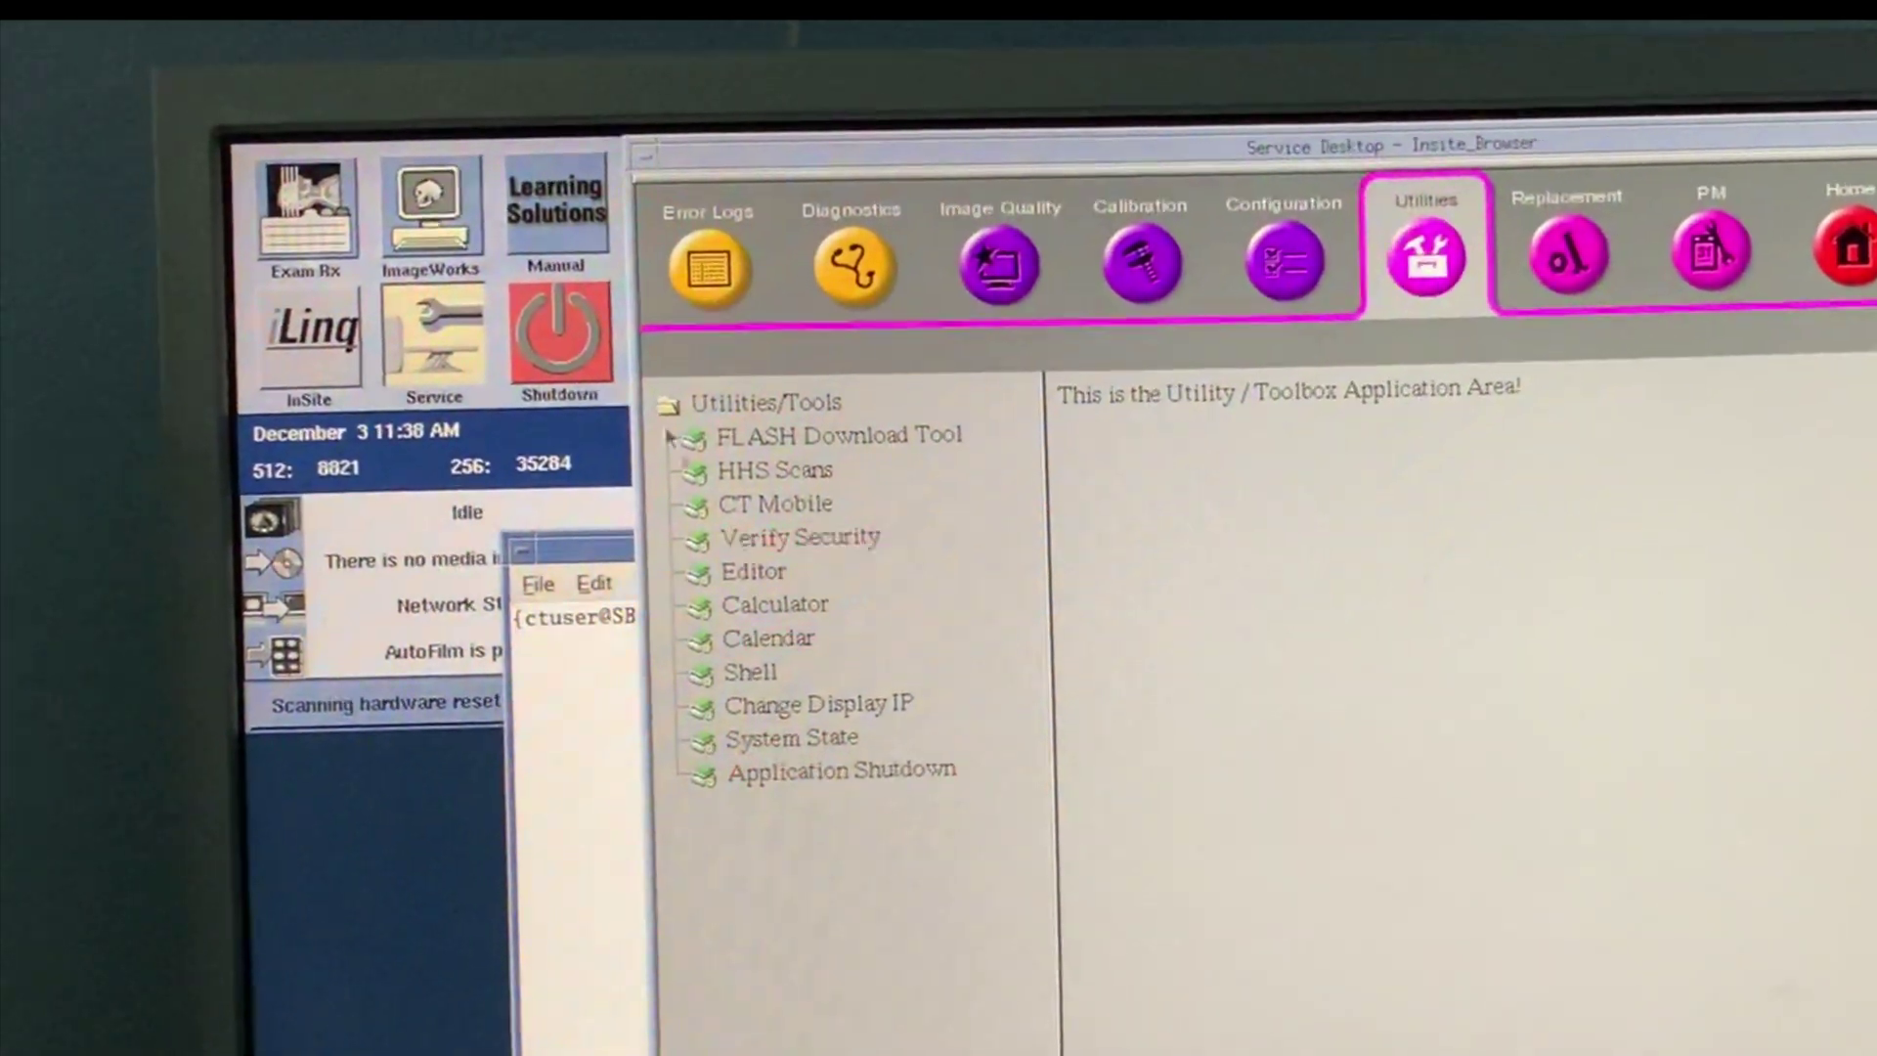
click(710, 137)
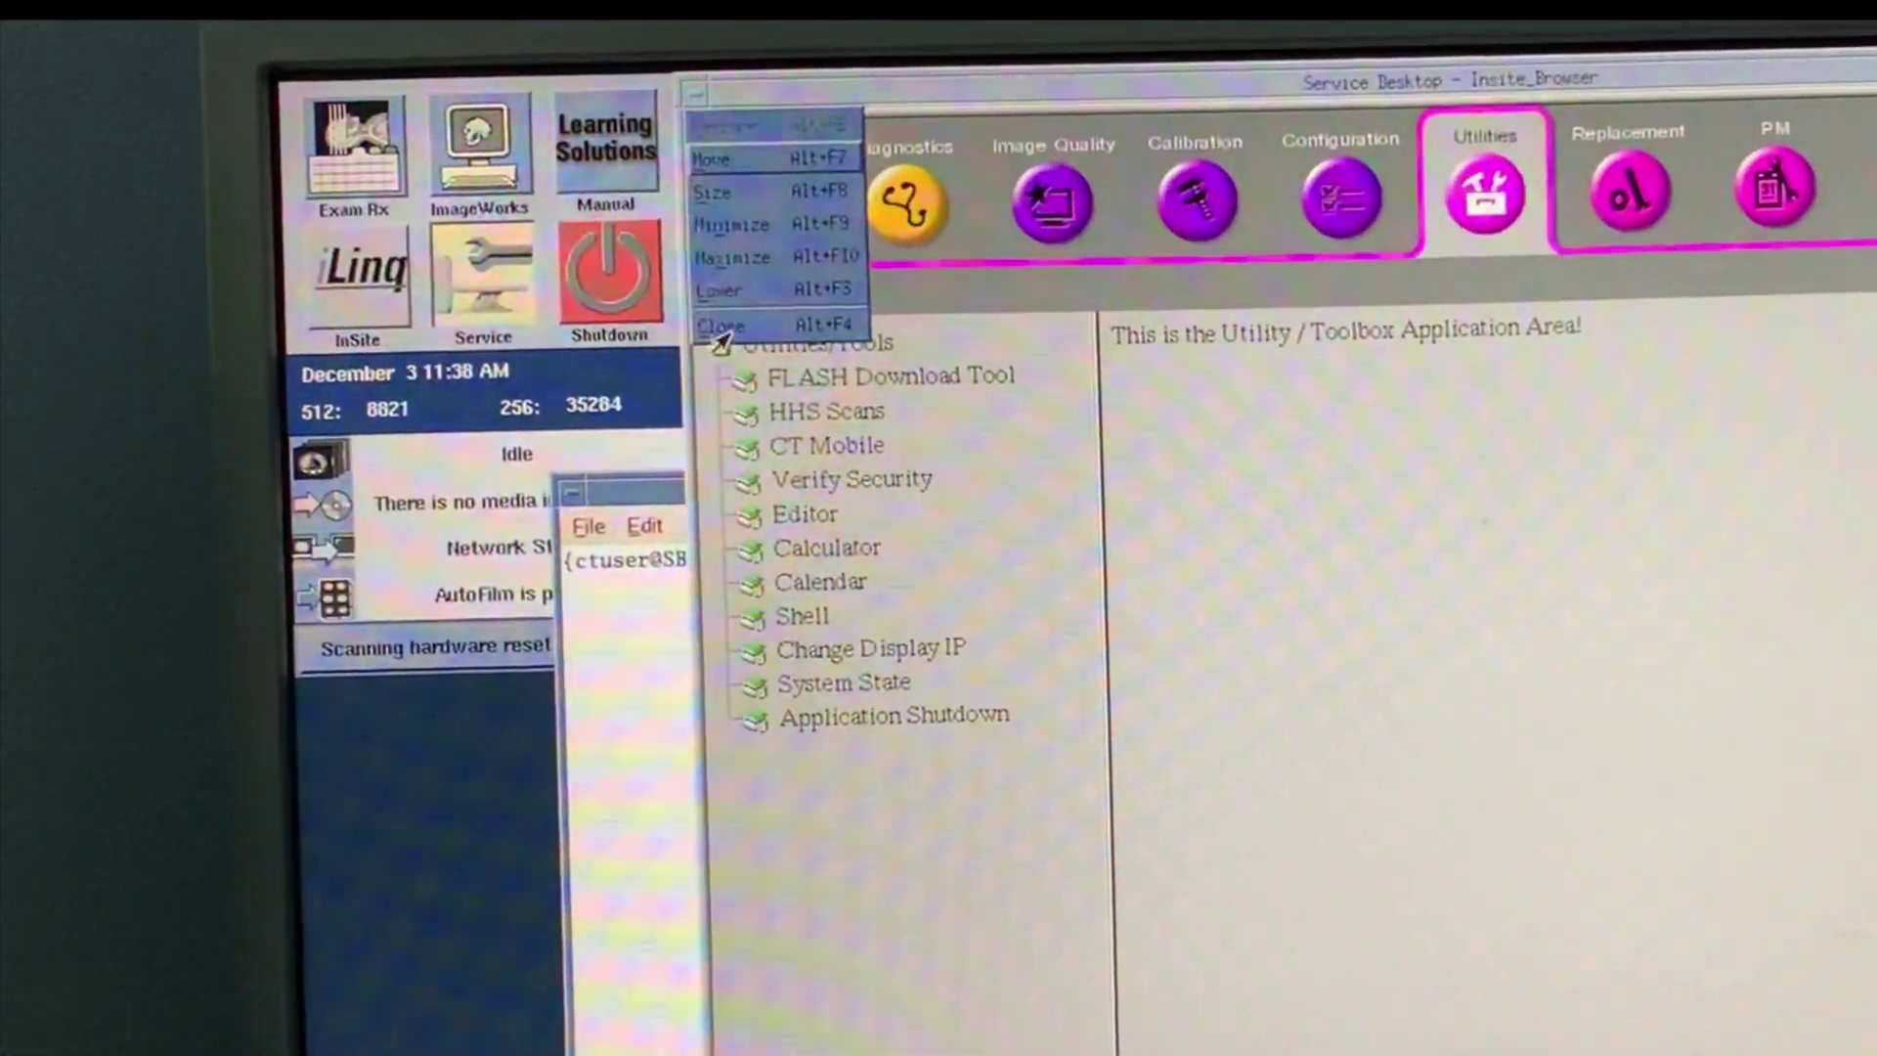
click(718, 329)
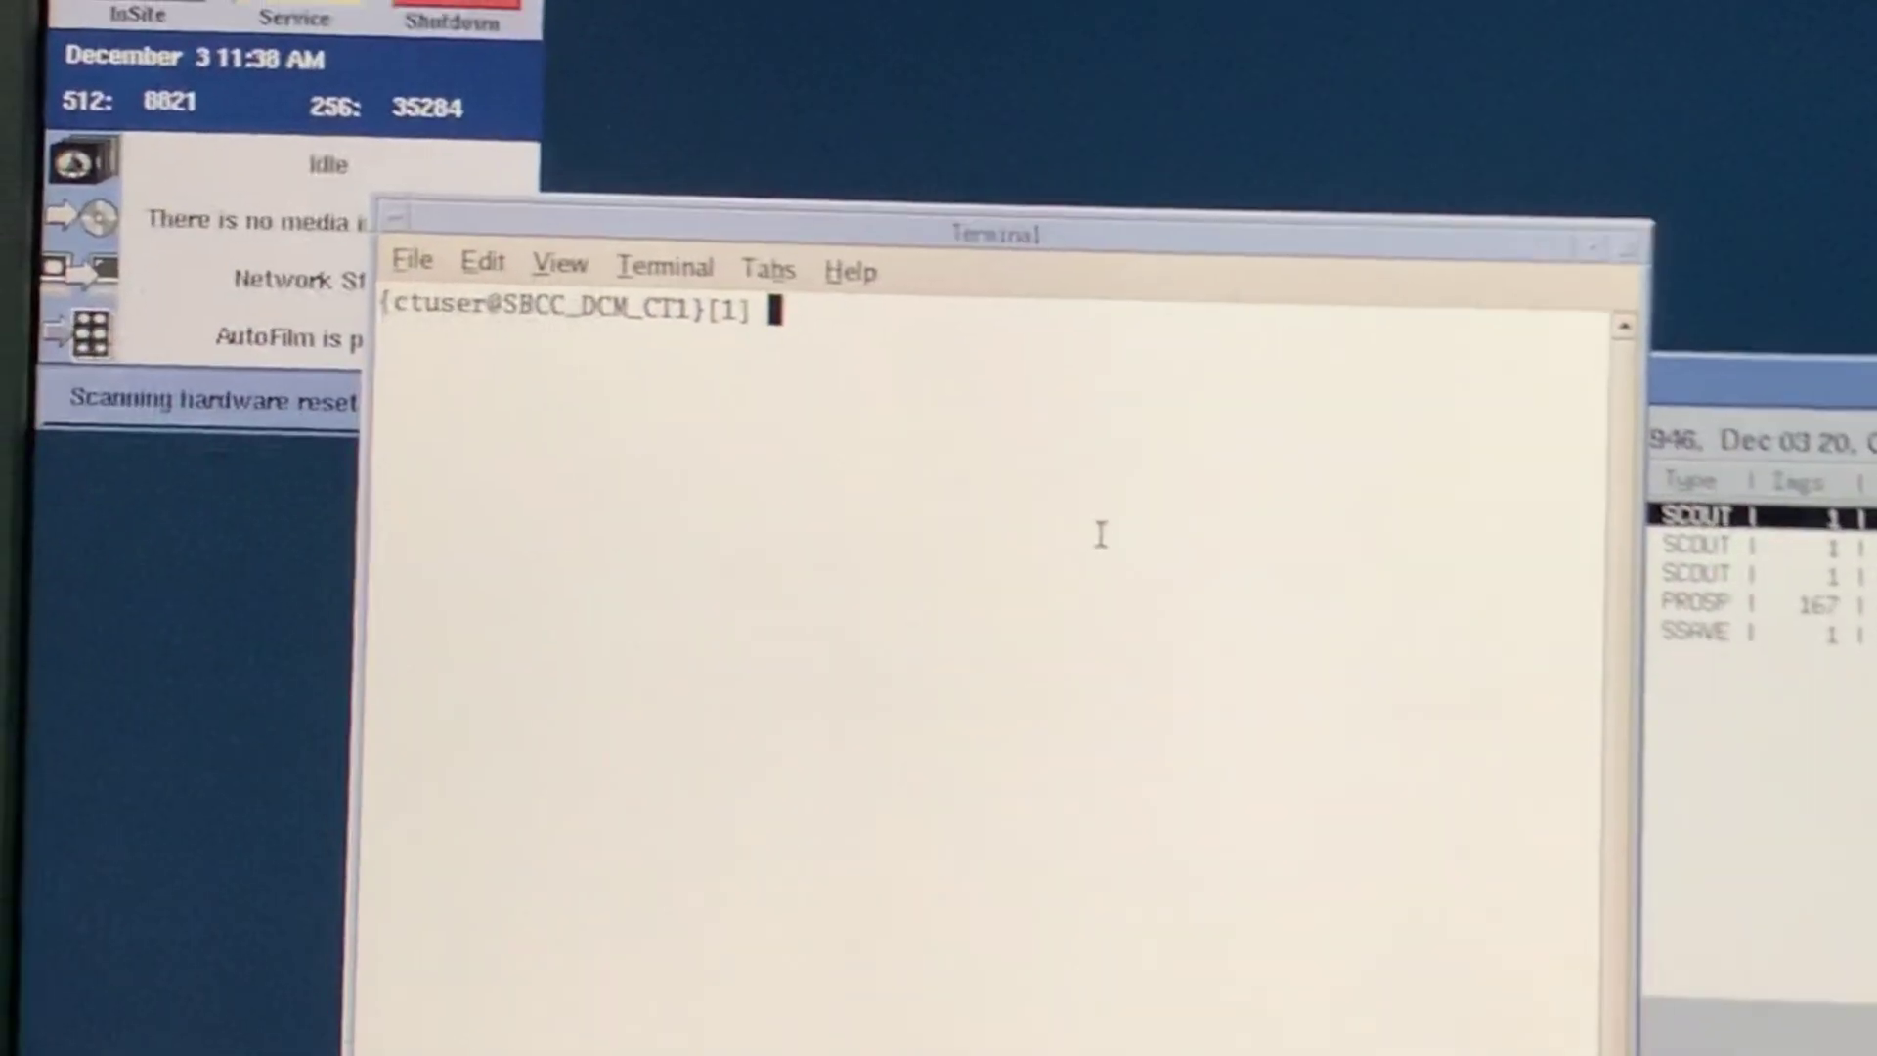
text(clean)
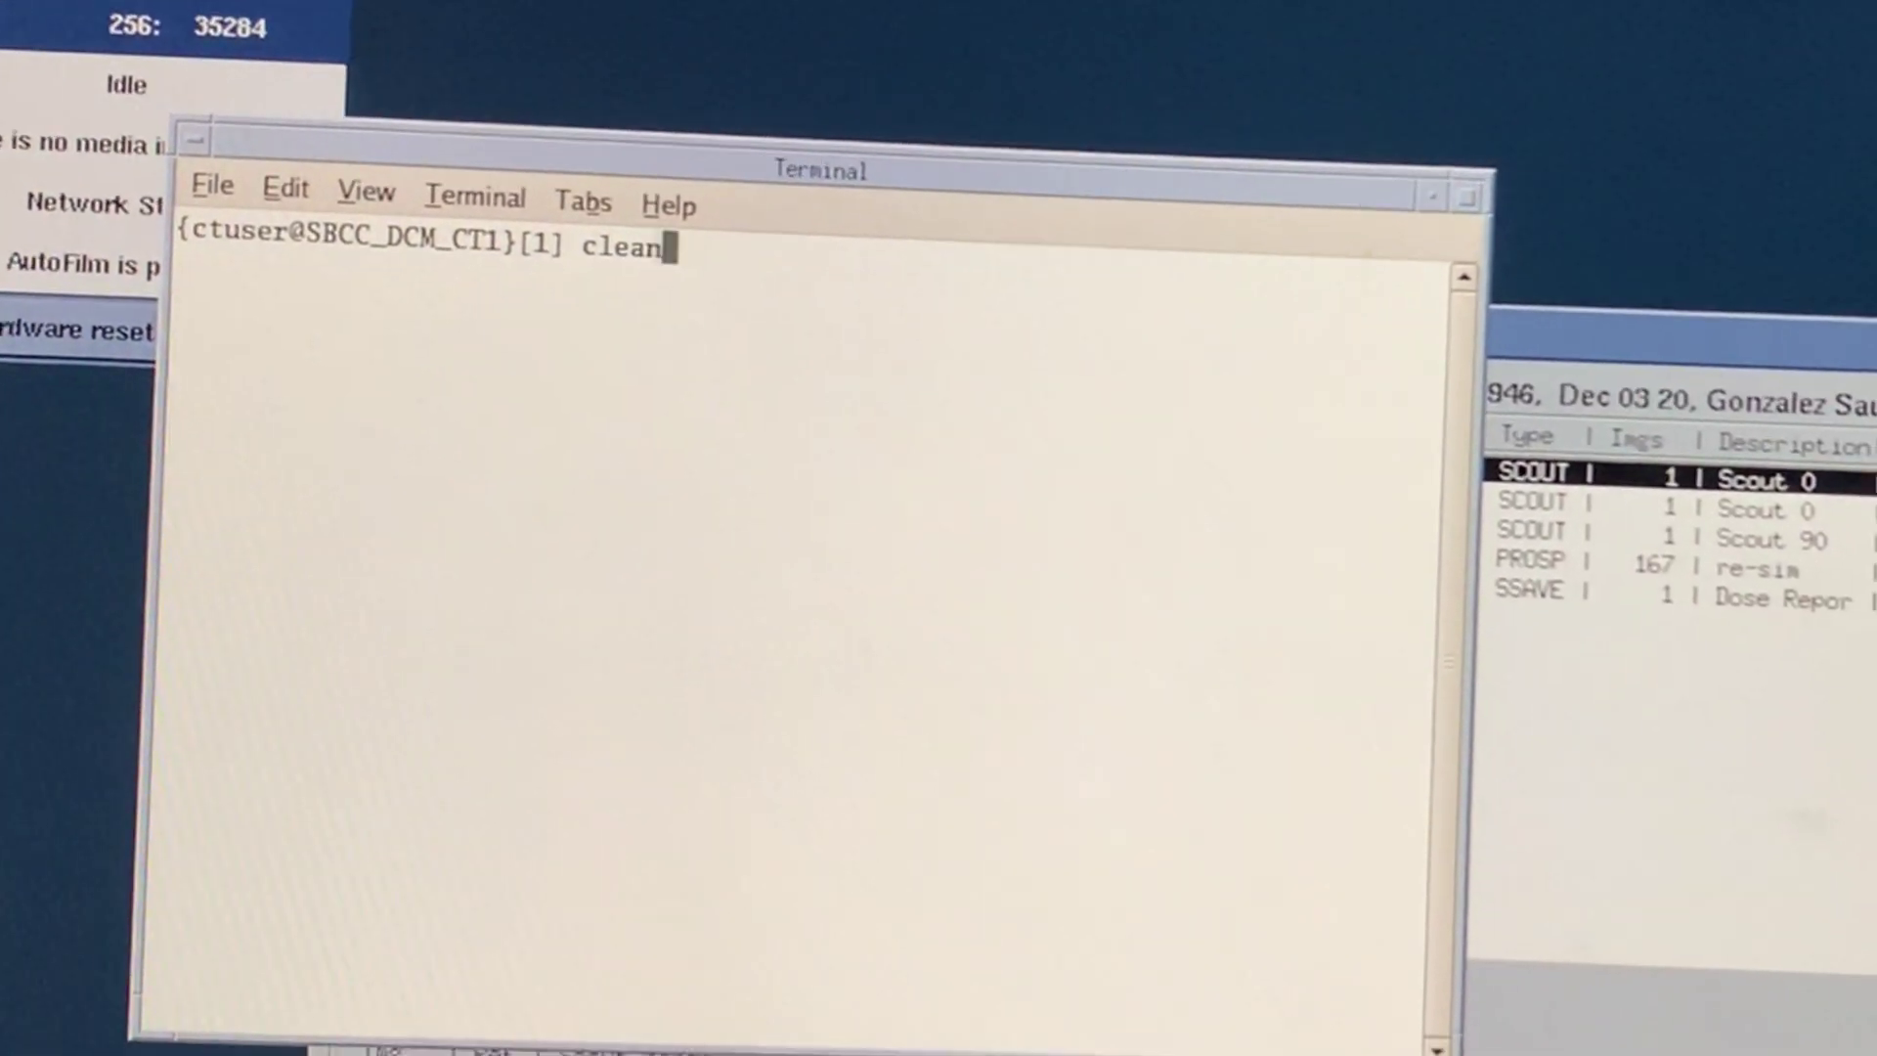
text(Mon)
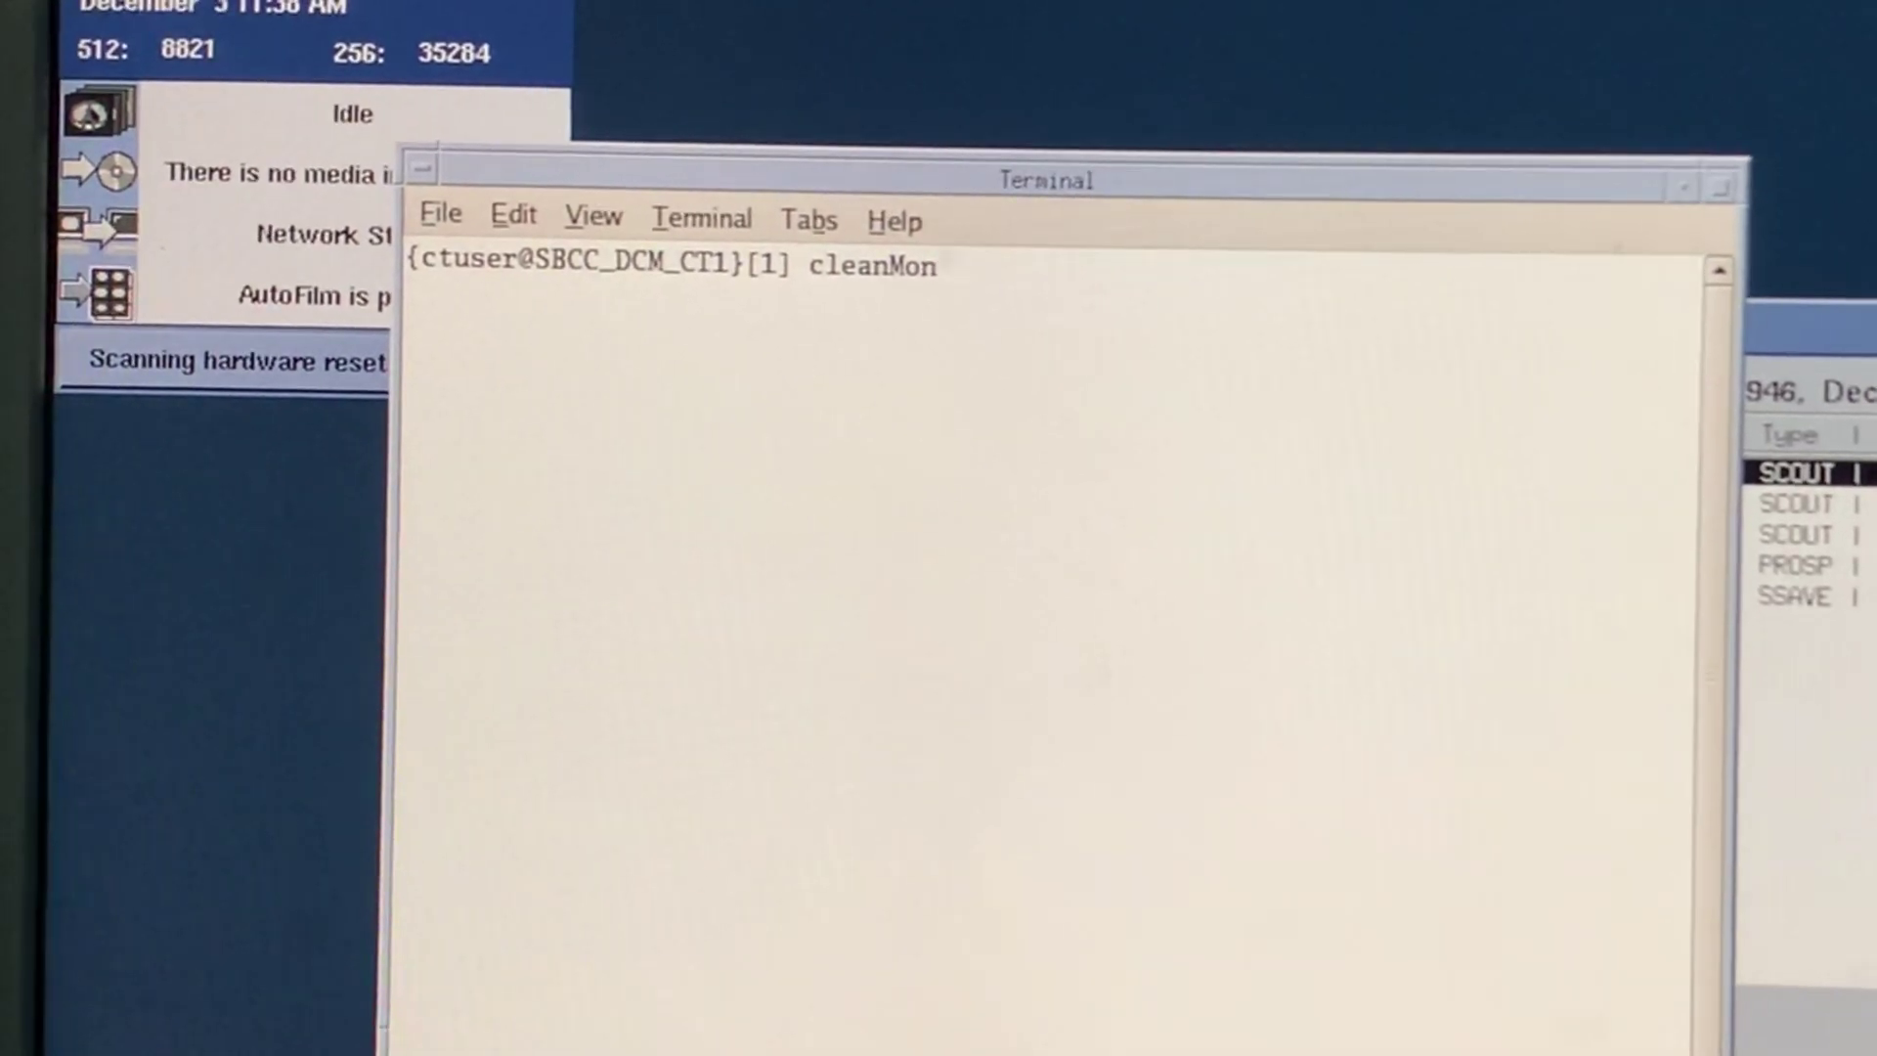
- Run cleanMon in the terminal to shut down the scanner applications
key(Return)
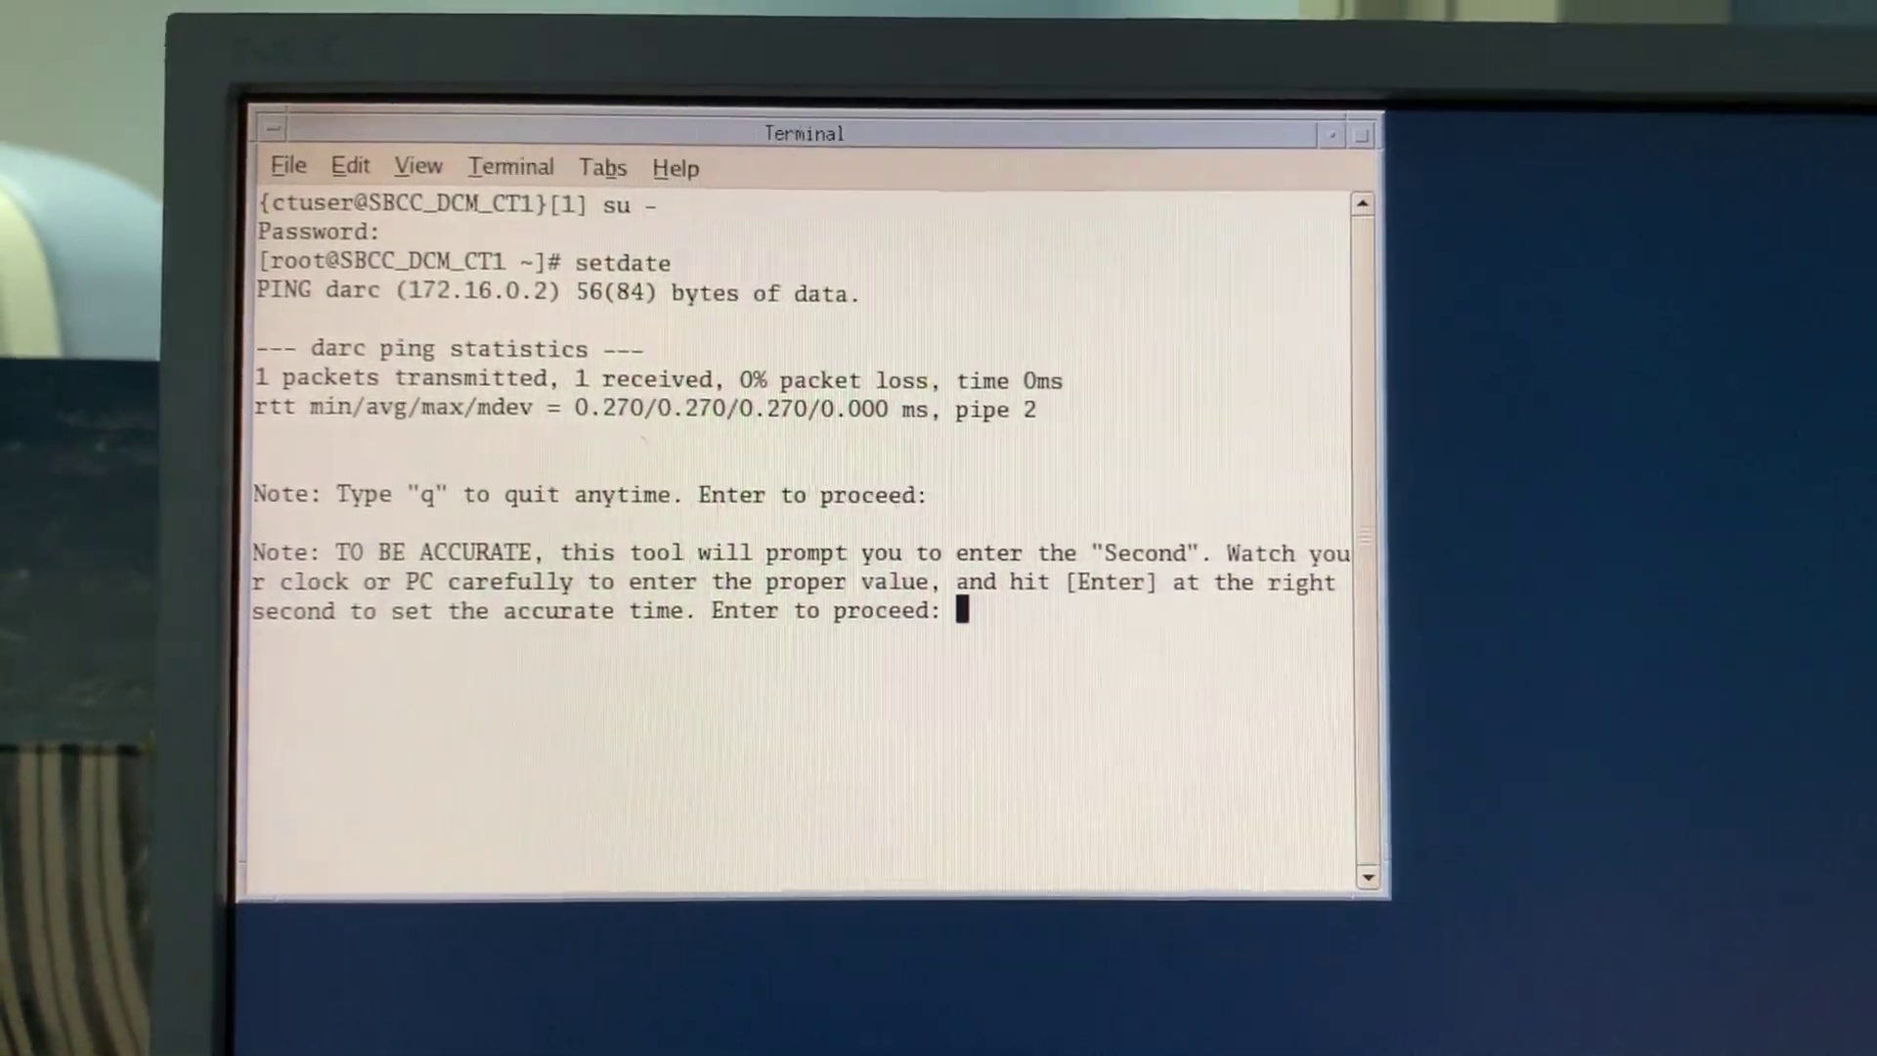
- Continue past the setdate accuracy note to the Year prompt, which defaults to 2020
key(Return)
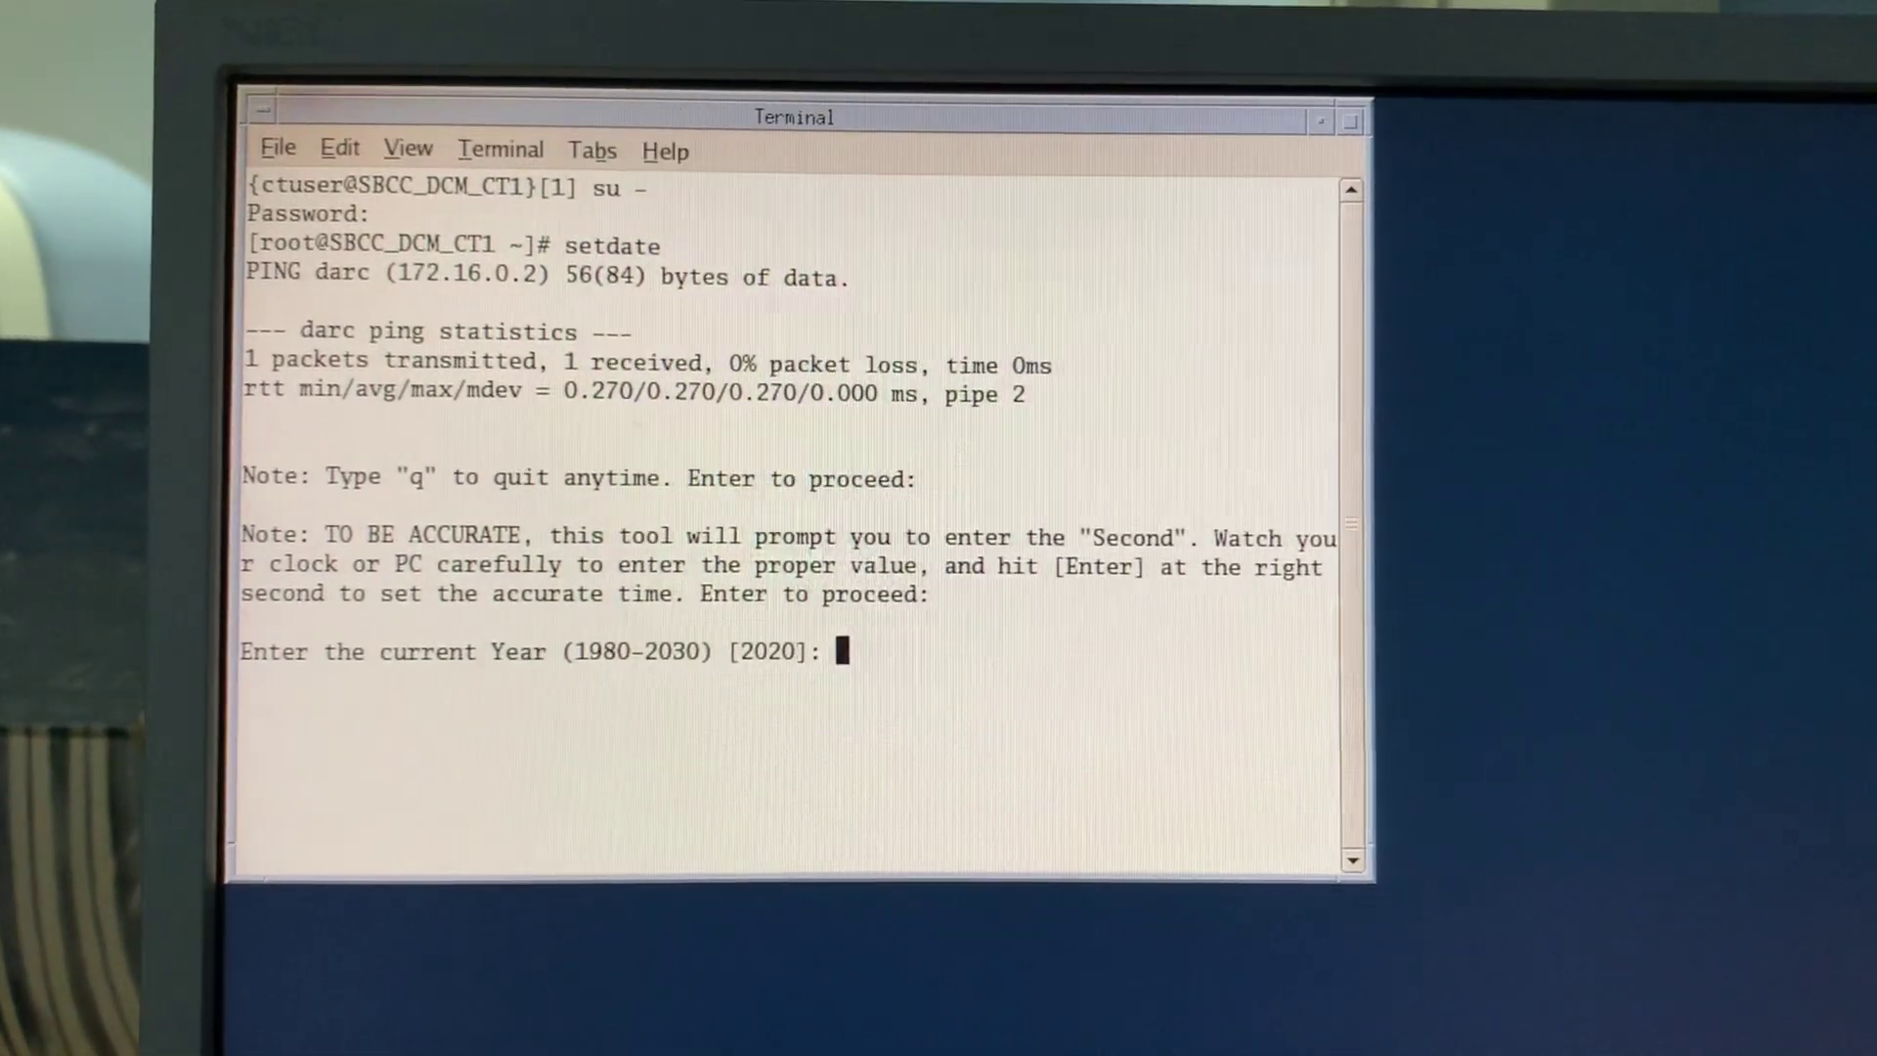